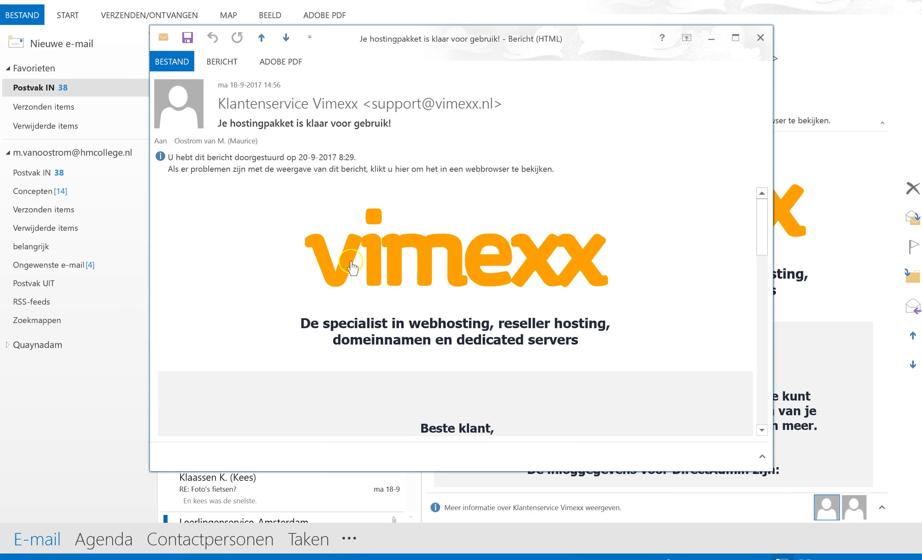
Step: Open the DirectAdmin login page linked in the hosting email and enter the username copied from that message
left_click(651, 297)
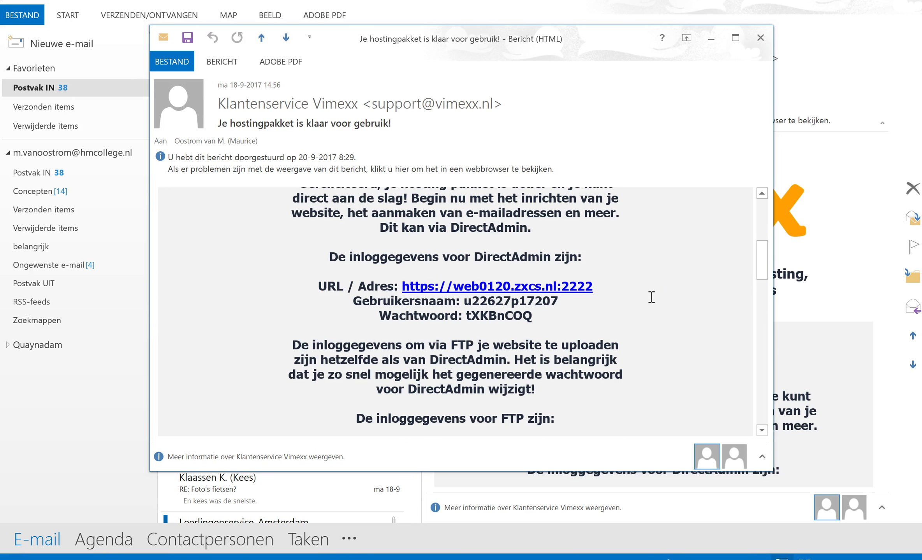
left_click(655, 286)
left_click_drag(559, 303, 464, 303)
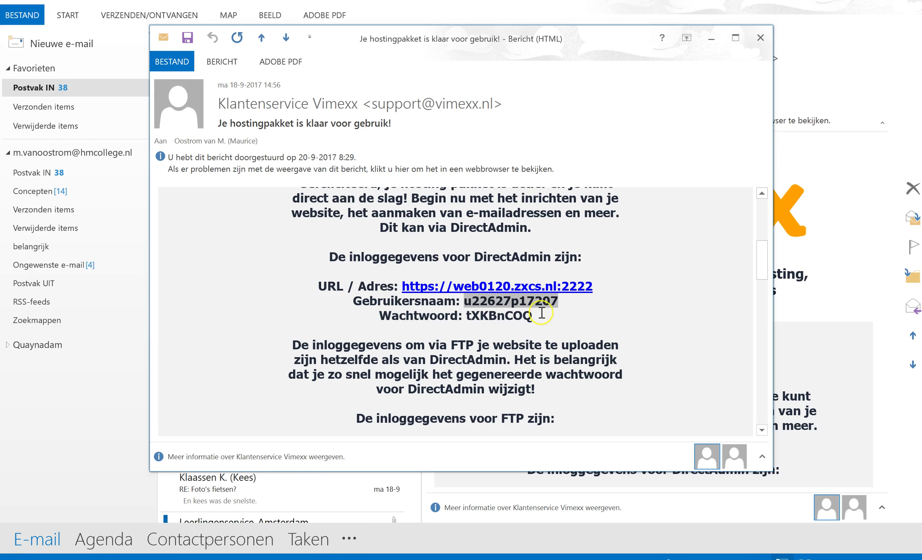
left_click(569, 291, "ctrl")
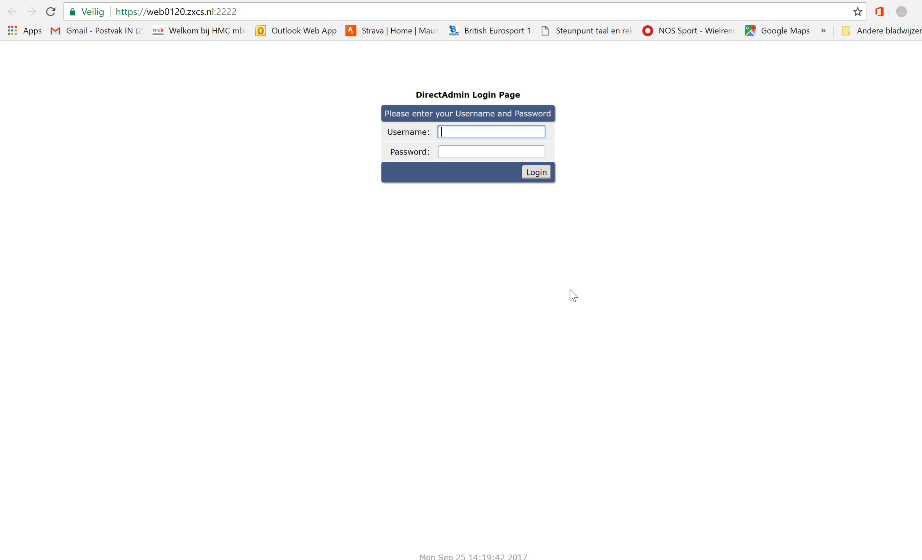
type("u22627p17207")
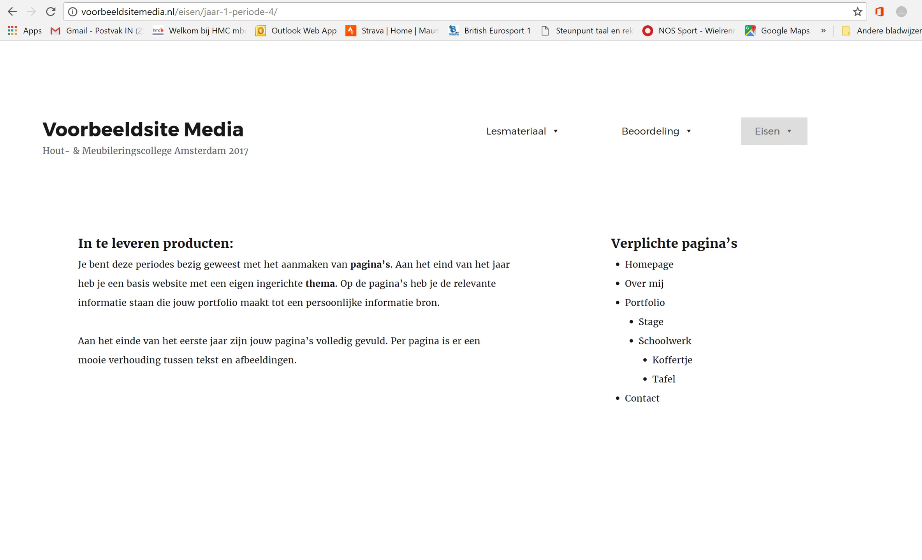
Step: Copy the password from the hosting email, log in to DirectAdmin with it and decline saving it in the browser
left_click(181, 500)
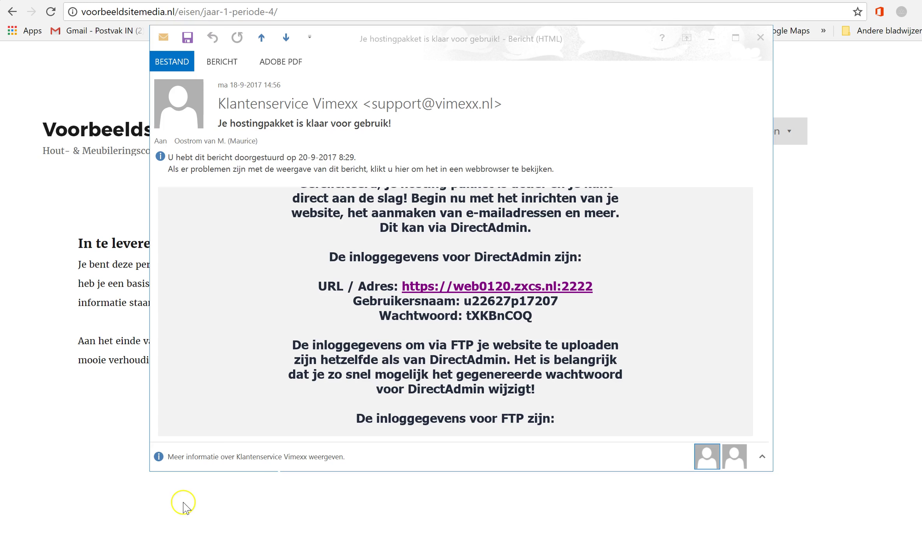
left_click_drag(536, 319, 469, 324)
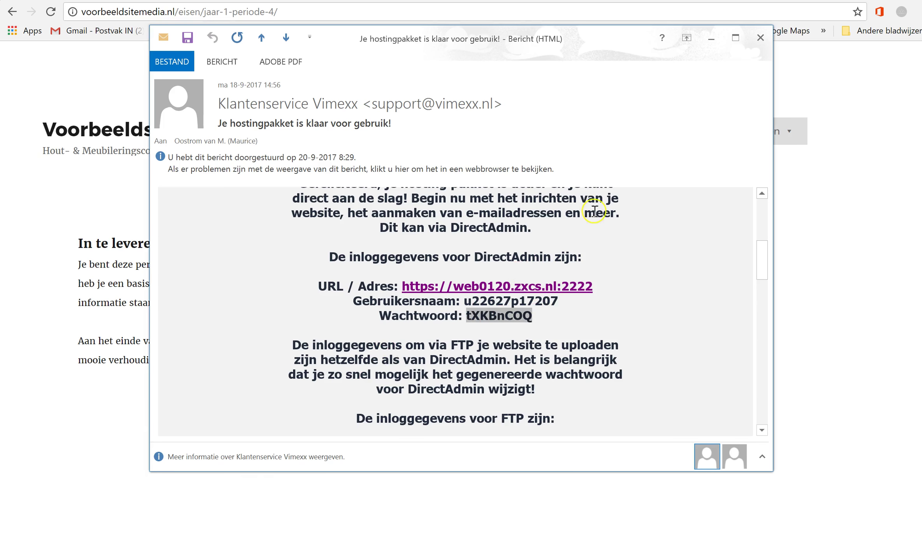
left_click(710, 39)
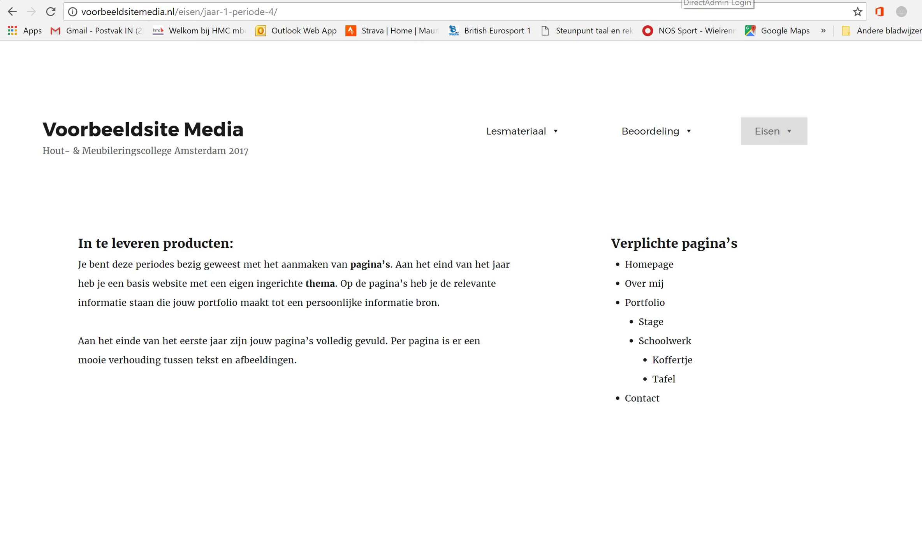
left_click(662, 2)
left_click(491, 152)
key("ctrl+v")
left_click(534, 174)
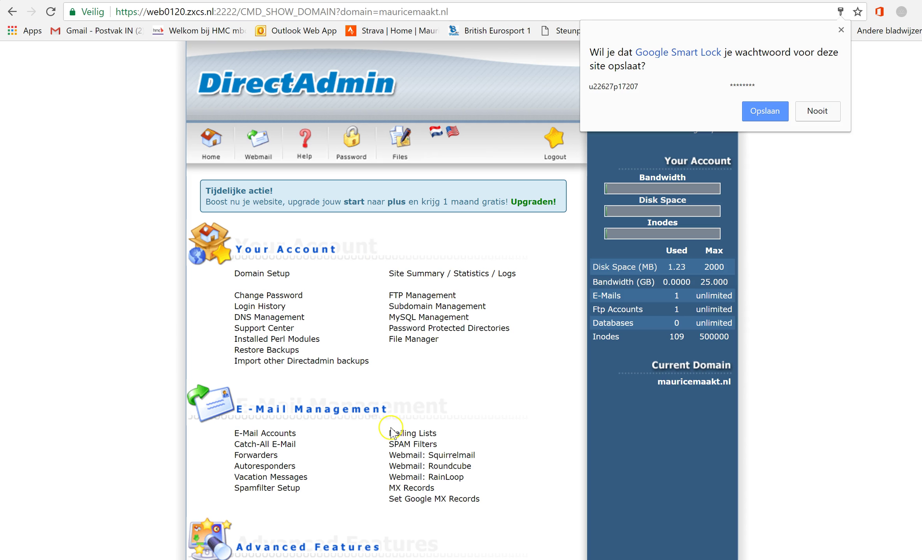
left_click(816, 112)
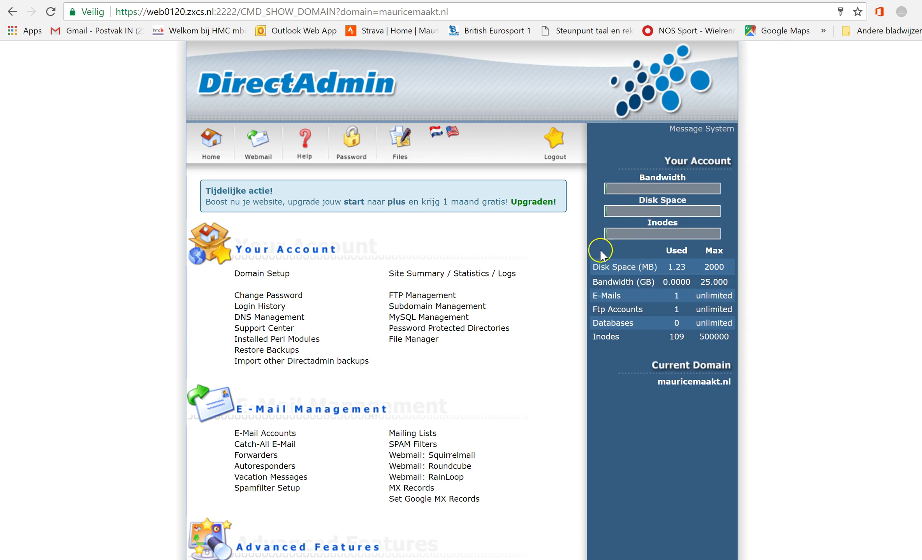
Step: Open the WordPress application page from the featured web applications in DirectAdmin
scroll(574, 272, "down", 10)
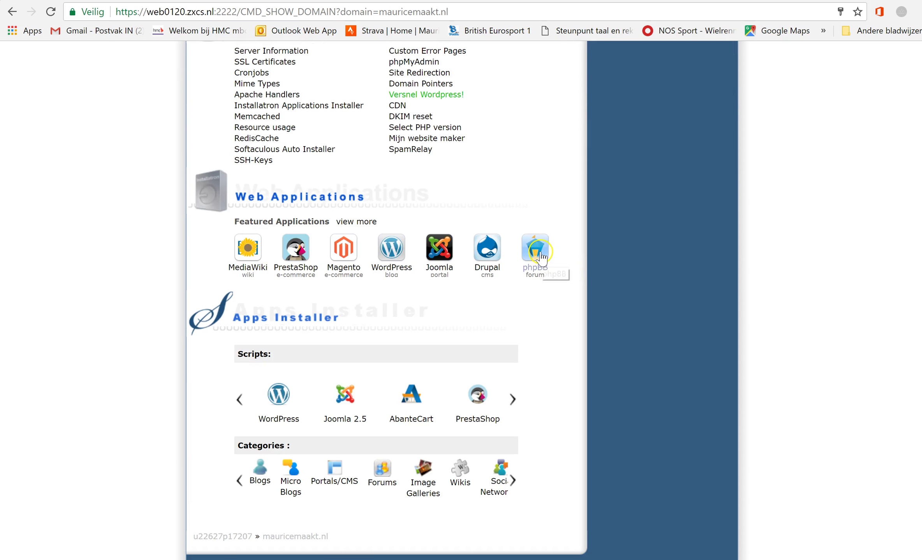
left_click(429, 246)
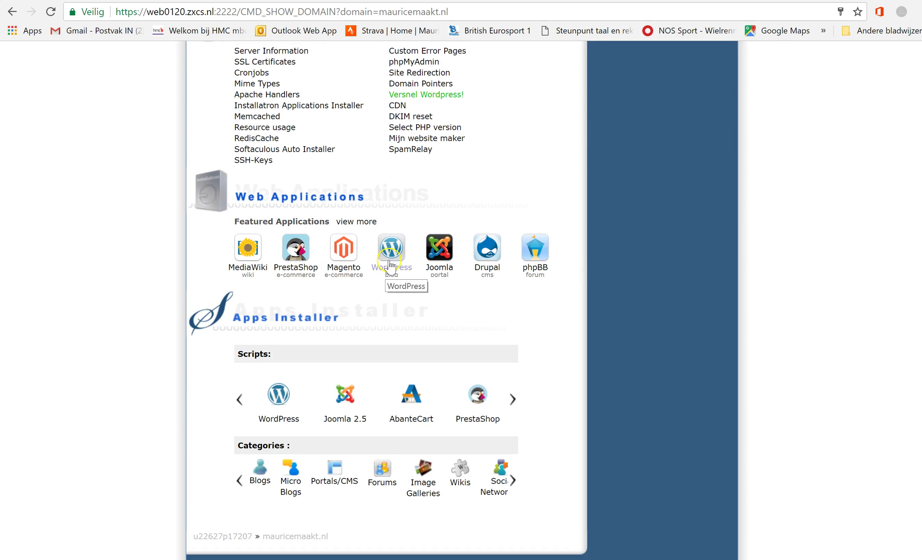
left_click(406, 254)
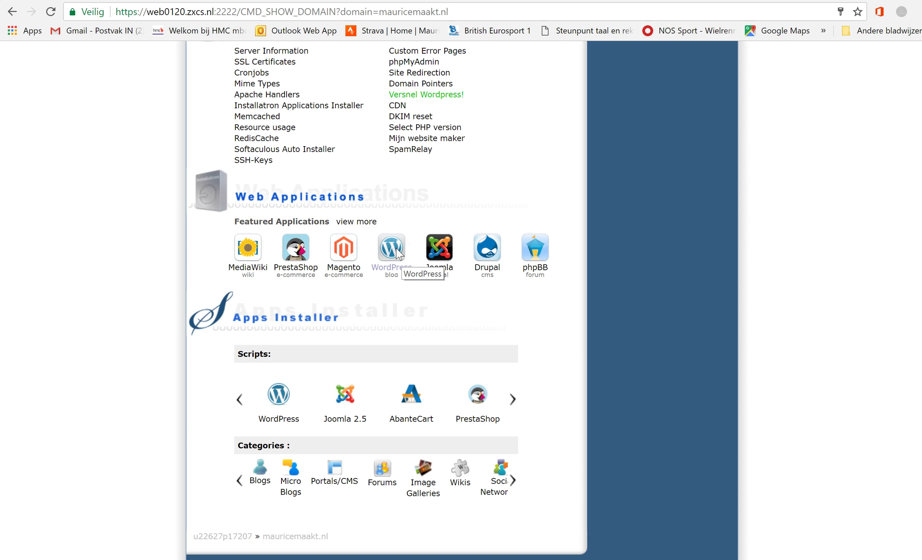
left_click(397, 254)
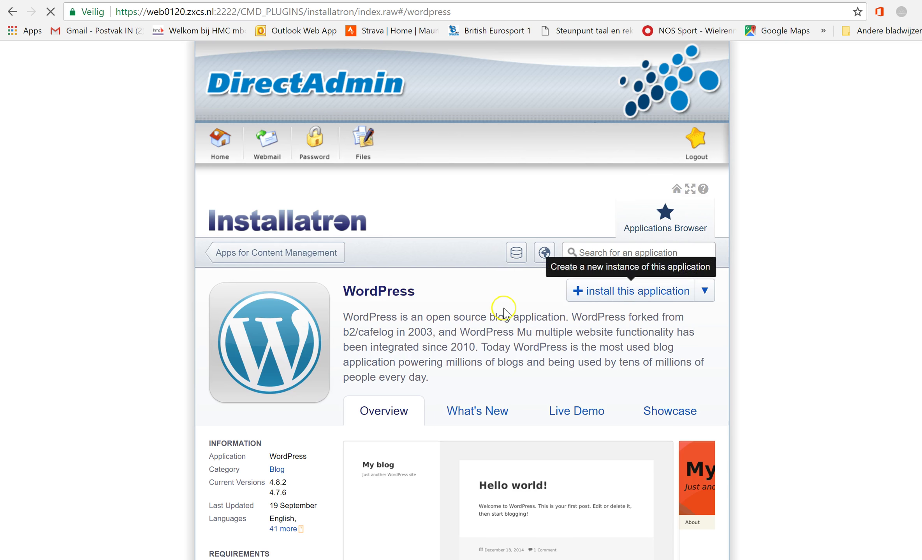
Step: Look over the WordPress overview and start the installation of this application
scroll(506, 312, "down", 6)
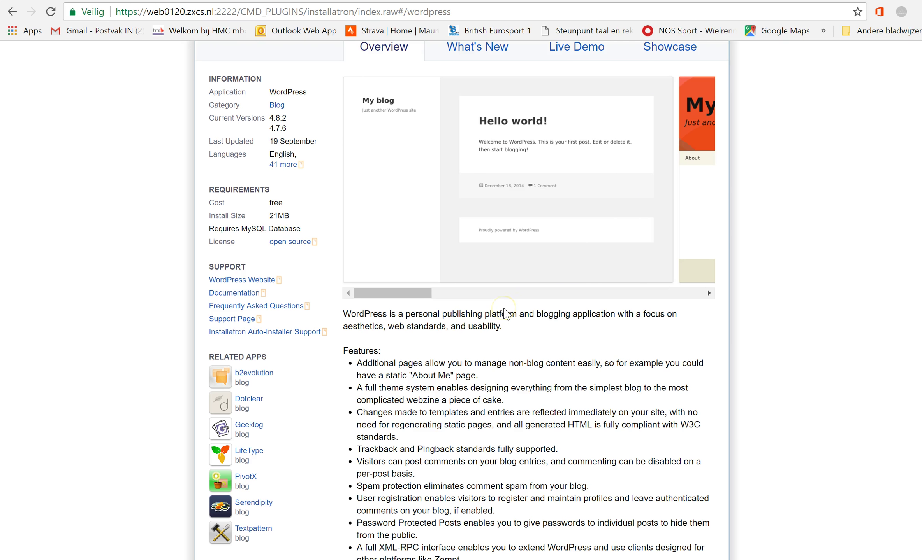
scroll(505, 311, "down", 3)
scroll(505, 313, "up", 6)
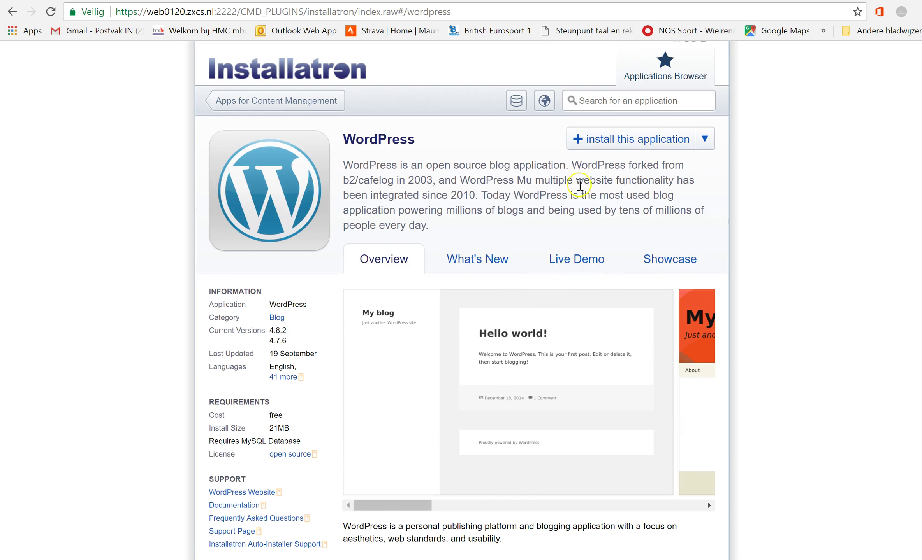
left_click(606, 152)
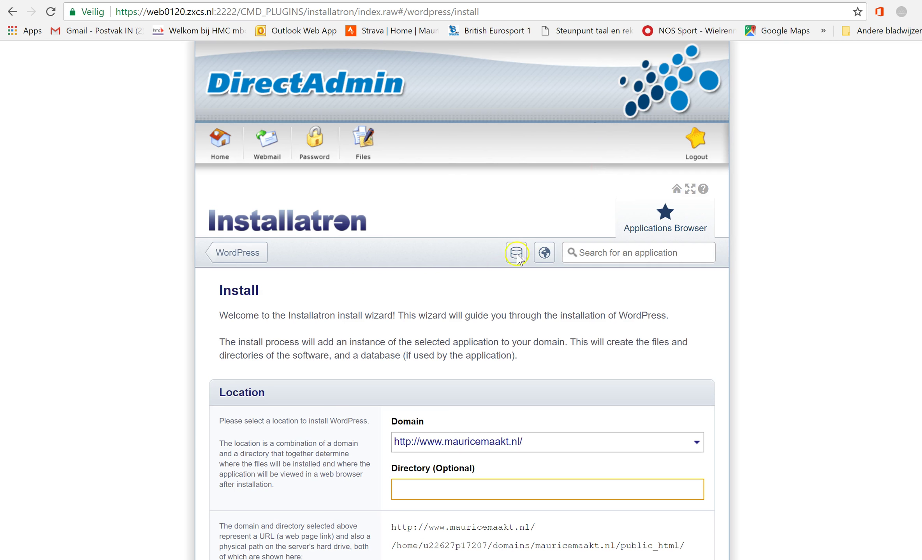
Step: Review the install location's domain choices, keeping the http www domain and an empty directory
scroll(502, 319, "down", 5)
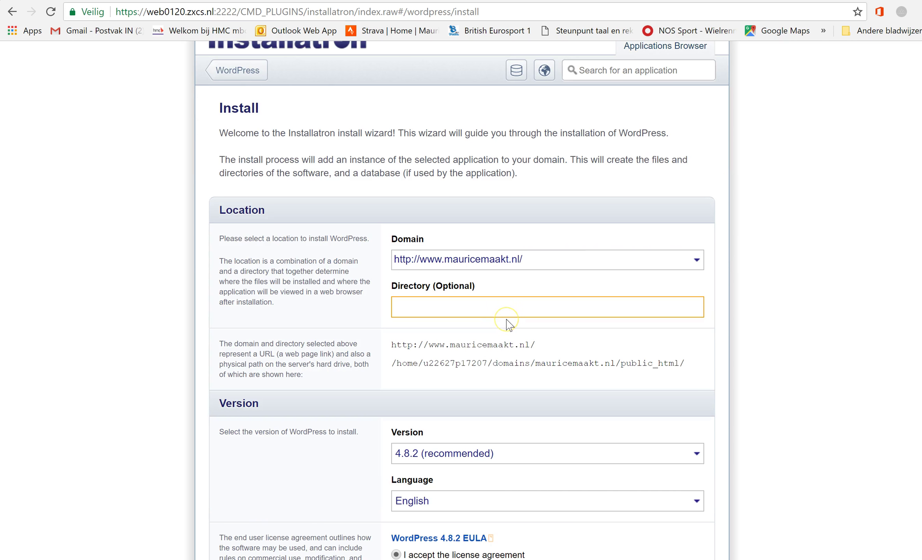
left_click(507, 311)
left_click(508, 308)
left_click(696, 260)
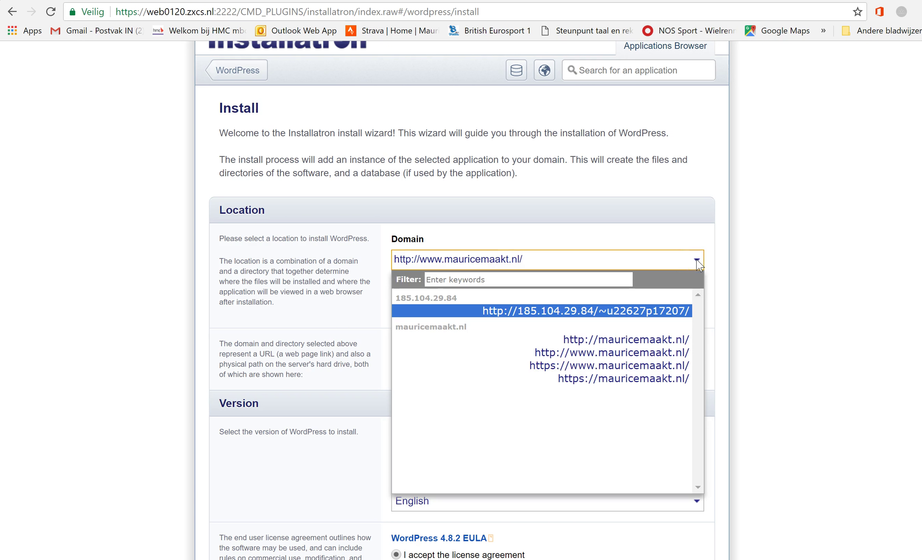
left_click(669, 261)
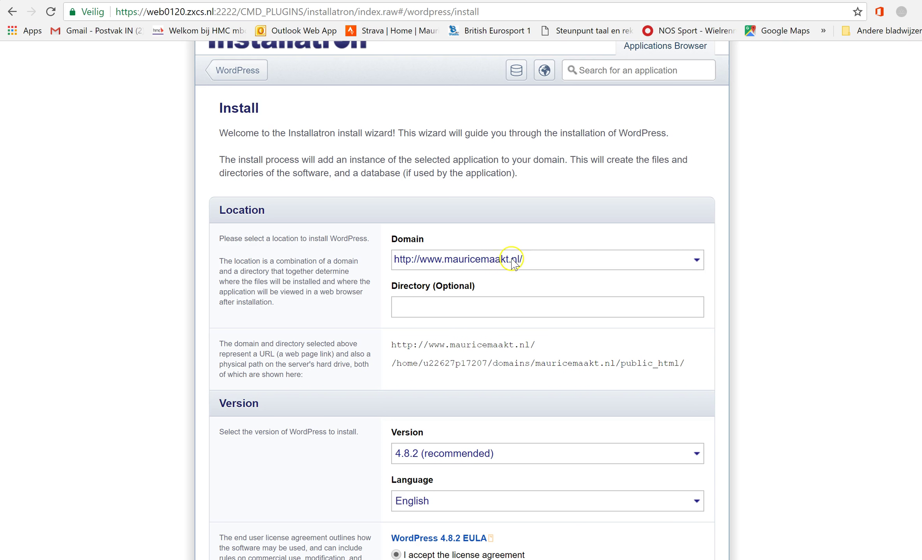
Step: Set the WordPress installation language to Nederlands (Dutch)
scroll(513, 264, "down", 4)
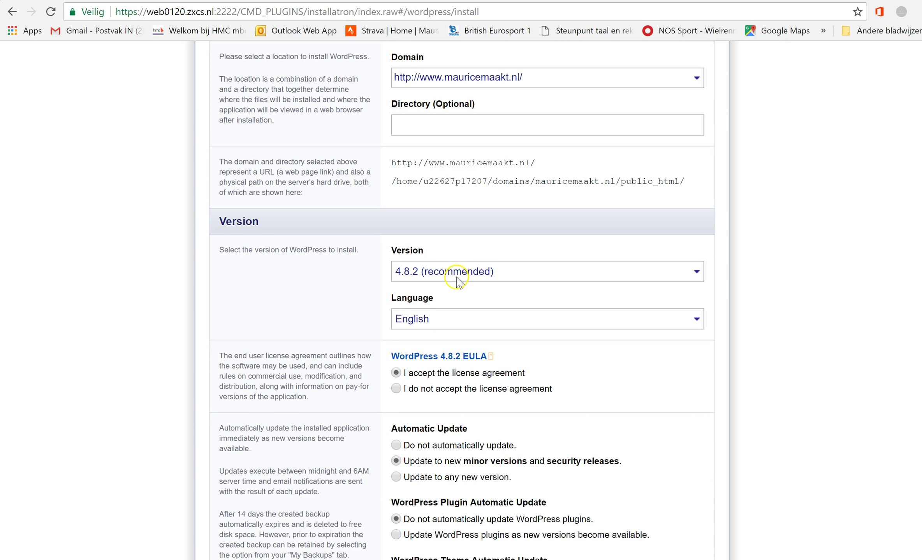
left_click(697, 322)
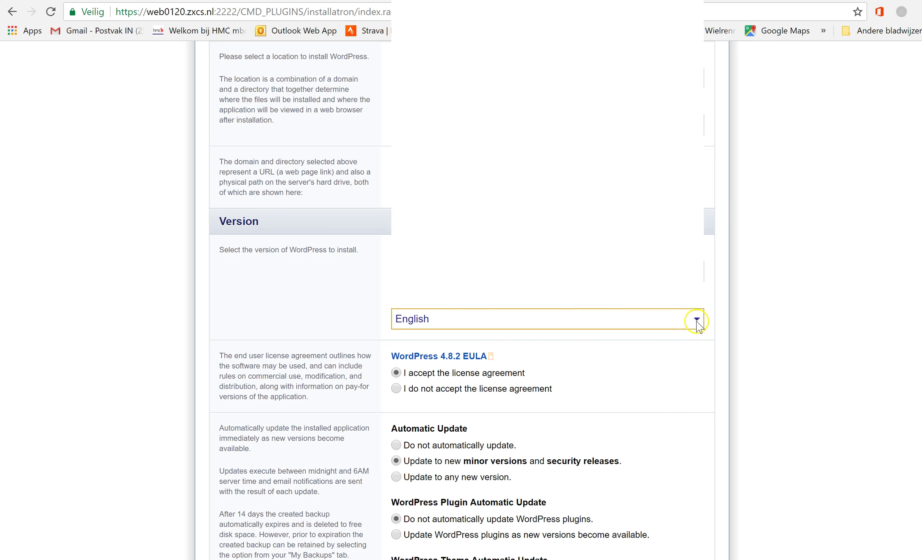
key("n")
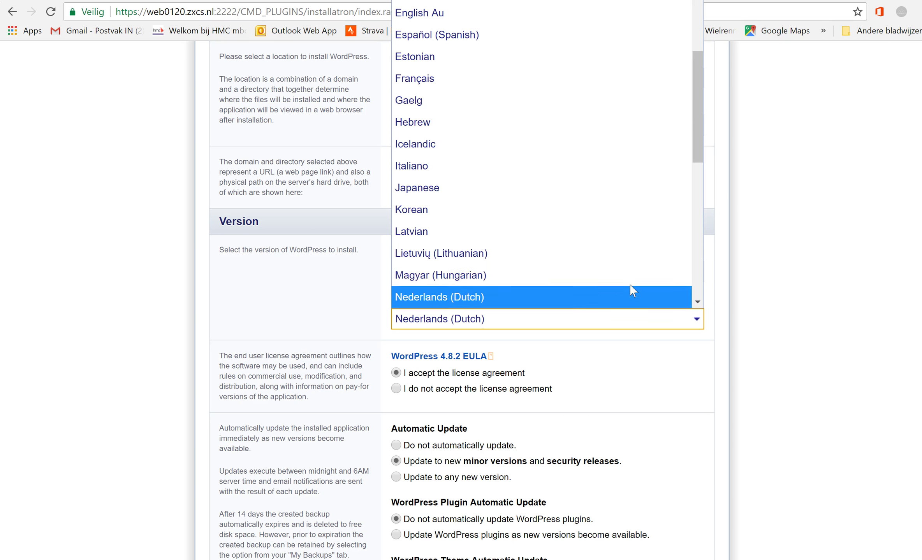
left_click(594, 296)
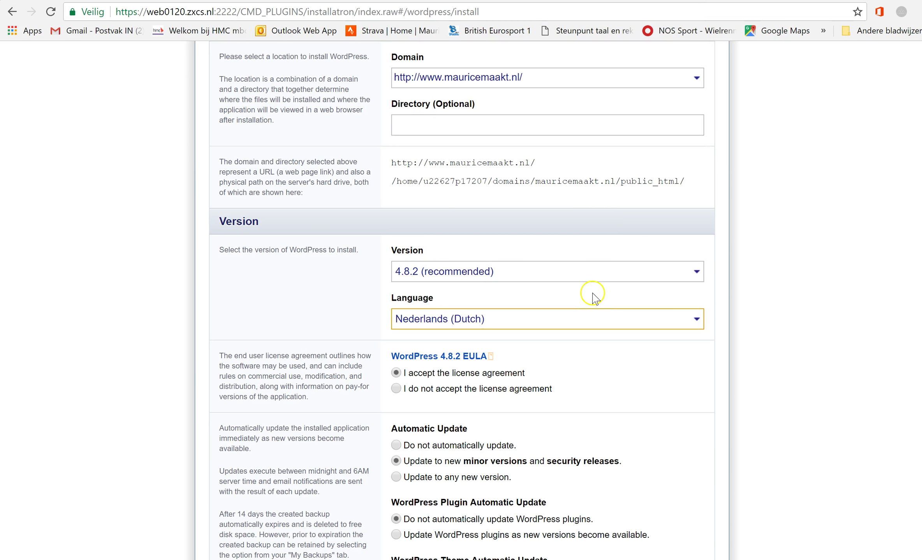
Step: Enable automatic updates to any new version, including plugins and themes, with a backup restored if an update fails
scroll(622, 349, "down", 5)
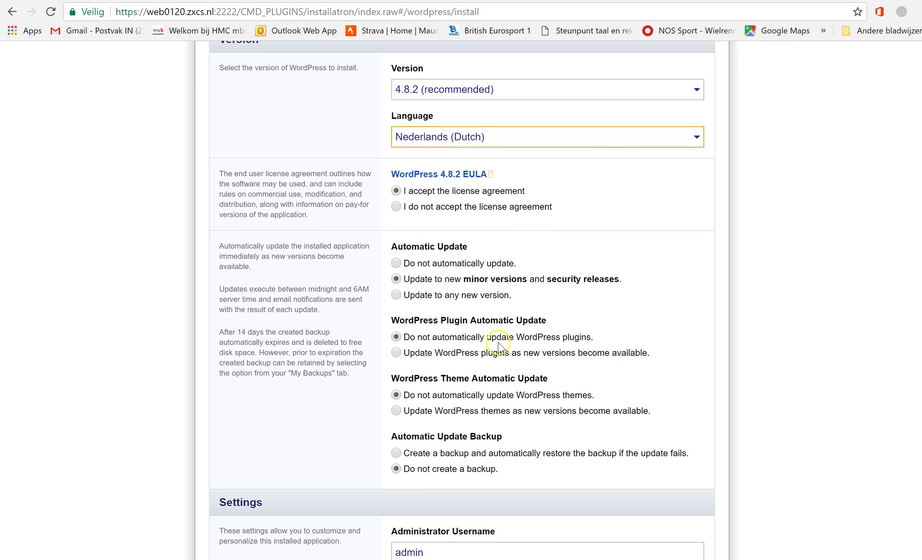
left_click(397, 296)
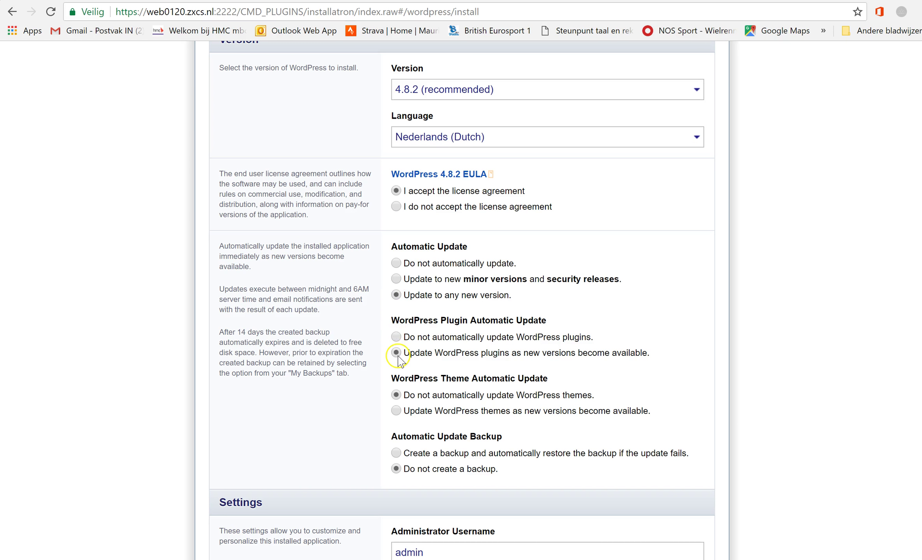
left_click(396, 411)
scroll(660, 378, "down", 5)
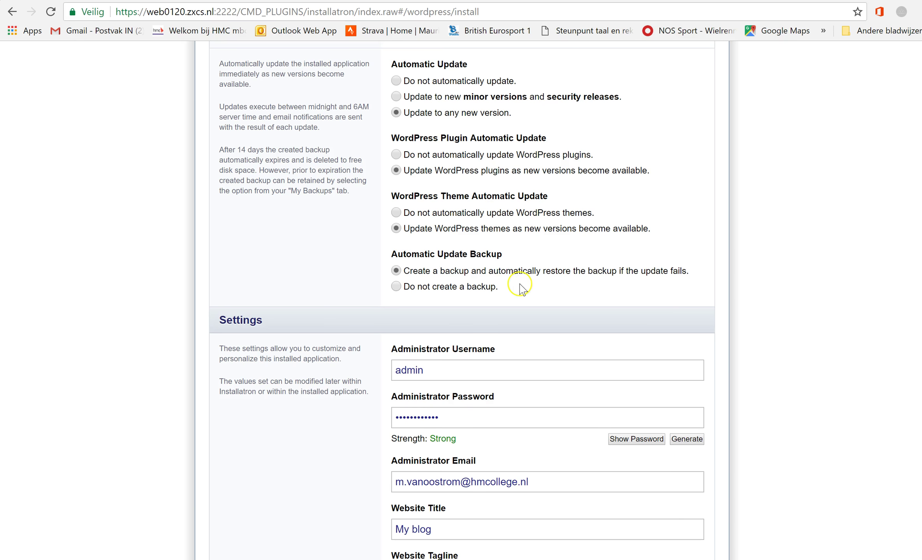
Step: Replace the administrator username with the site owner's first name and enter a new administrator password
scroll(521, 285, "down", 3)
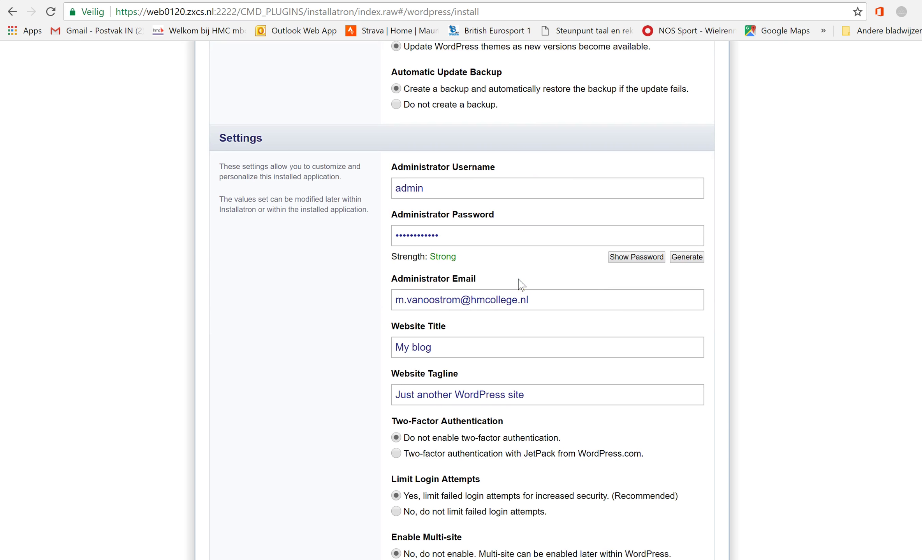
double_click(444, 188)
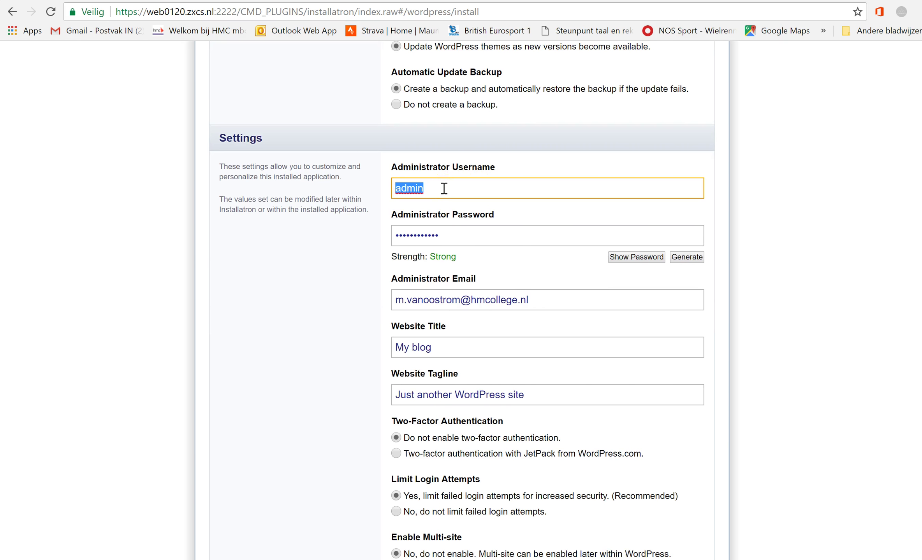
type("Maurice")
double_click(464, 235)
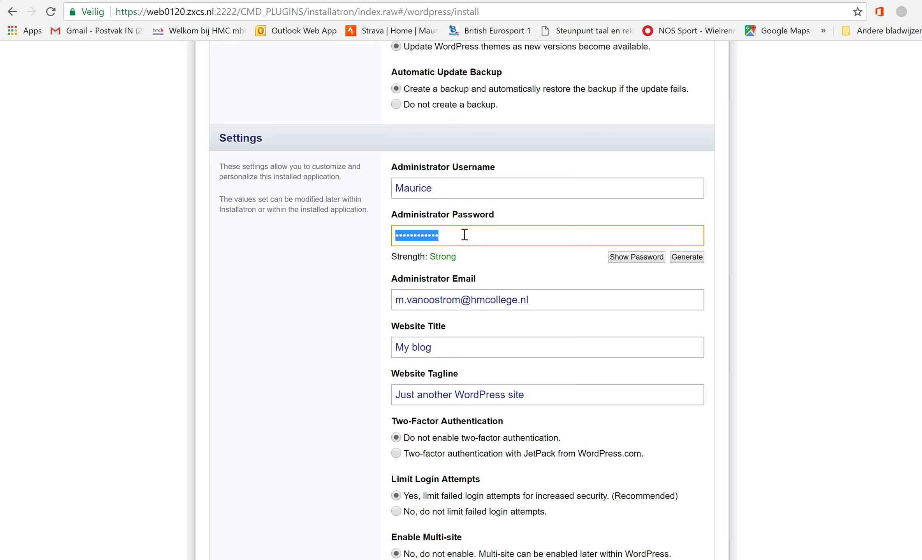
type("•")
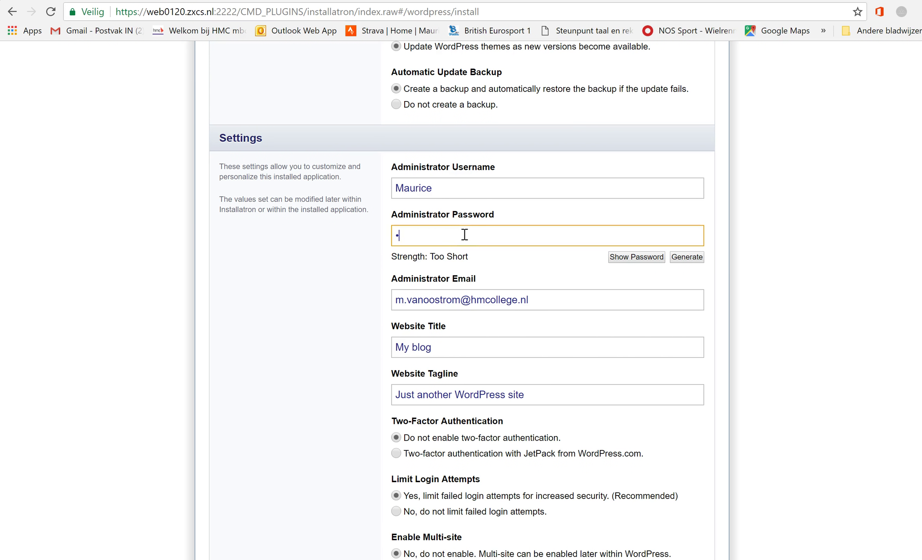
type("••••••••")
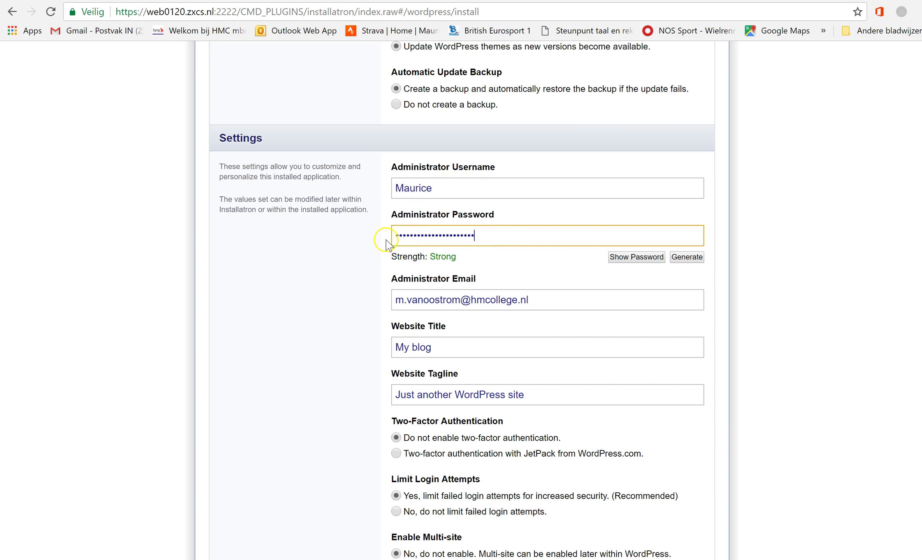
left_click(513, 270)
left_click(511, 269)
Step: Set the website title to "MauriceMaakt" and the website tagline to "Een, website, een rekensom en een meubel"
triple_click(456, 349)
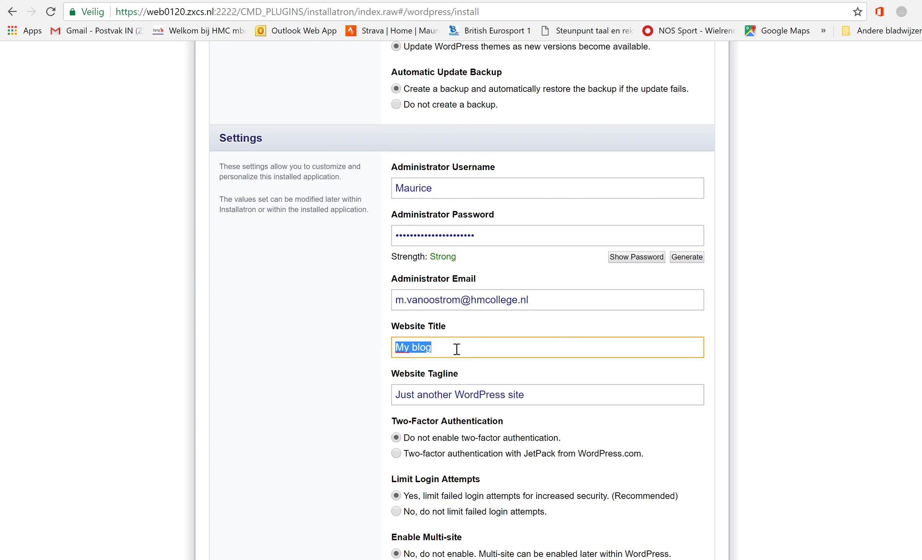
type("MauriceMaakt")
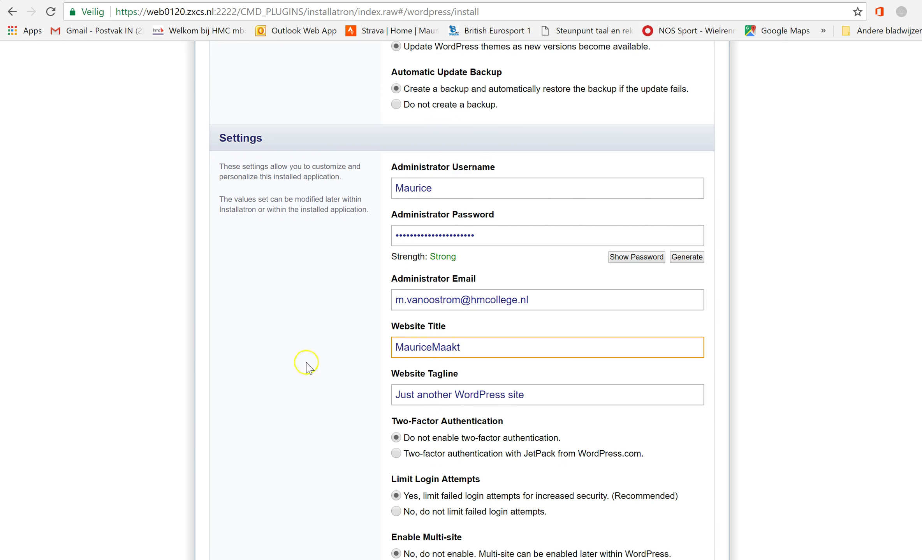
triple_click(531, 397)
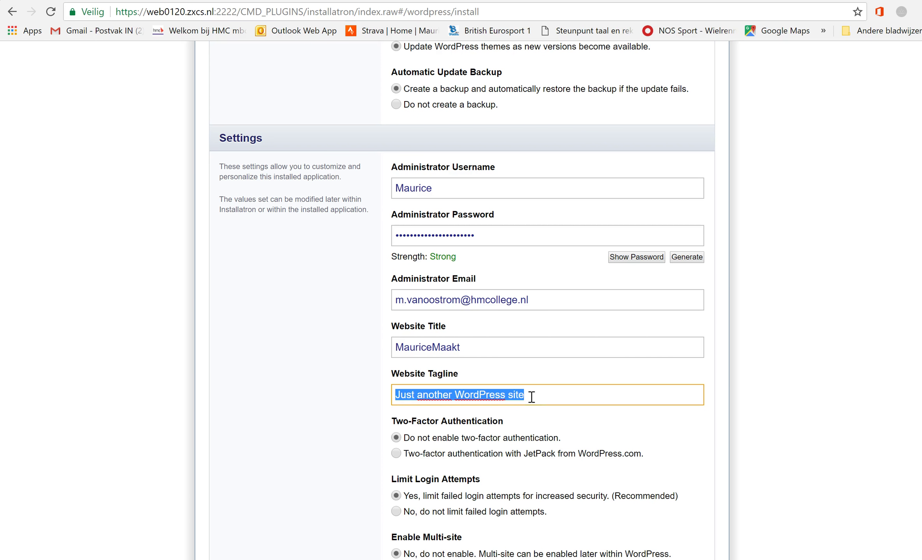
type("Een")
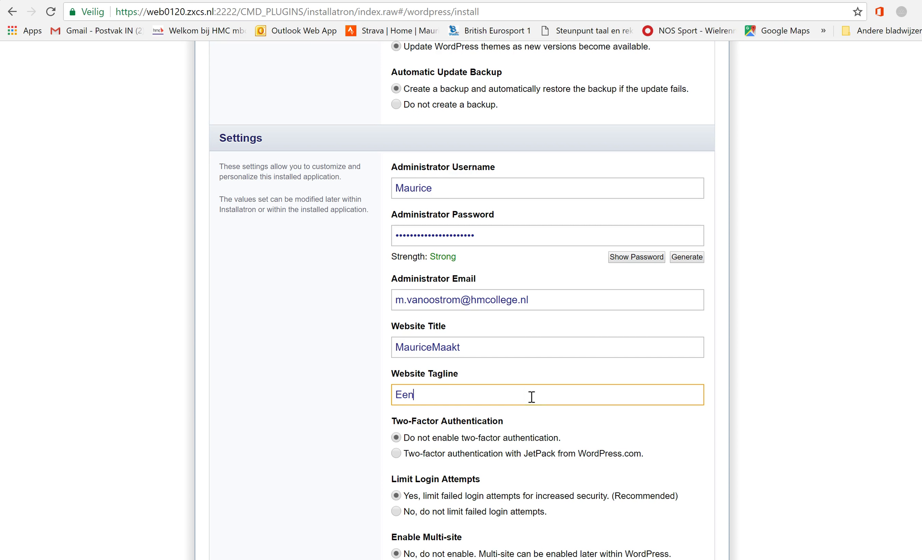
type(", website, een rekens")
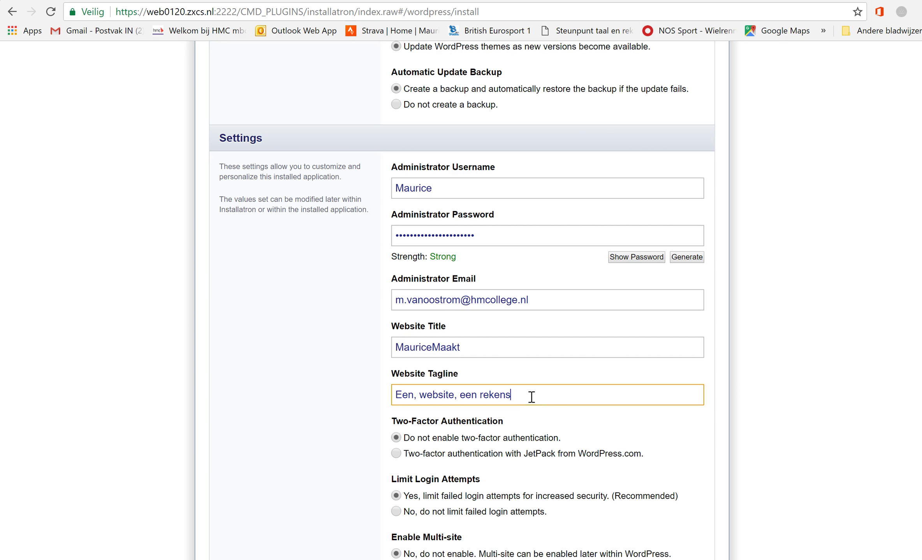
type("om en een meubel")
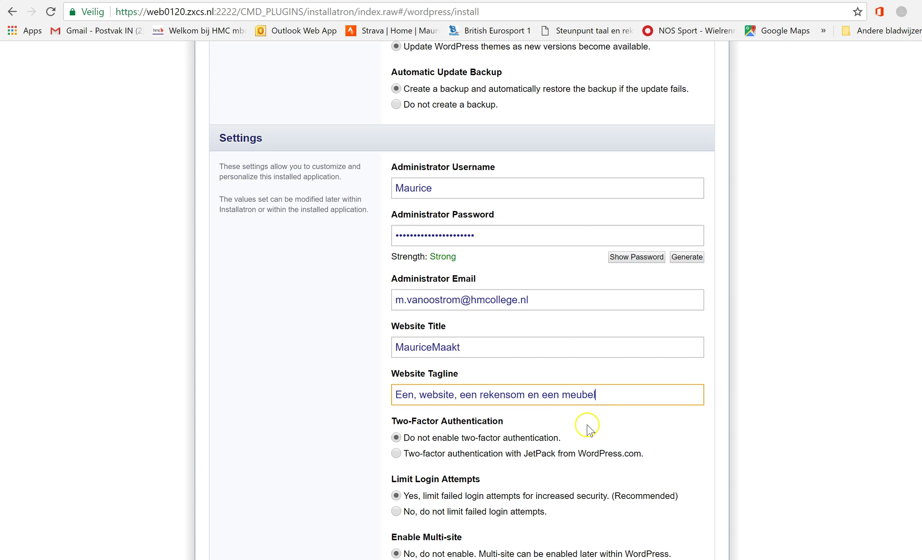
Step: Correct the website tagline by removing the first comma and lowercasing the opening word, giving "een website, een rekensom en een meubel"
left_click(420, 396)
key("BackSpace")
key("BackSpace")
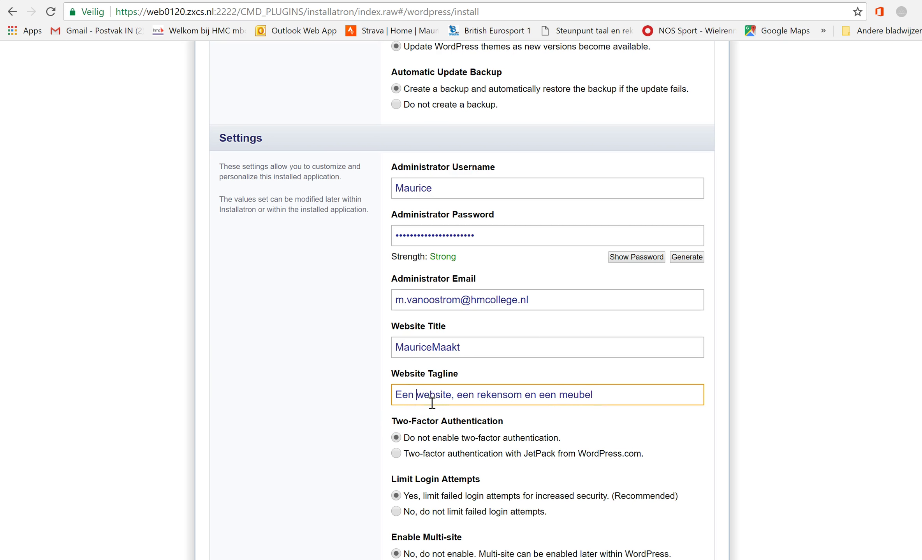
left_click(404, 397)
key("BackSpace")
type("e")
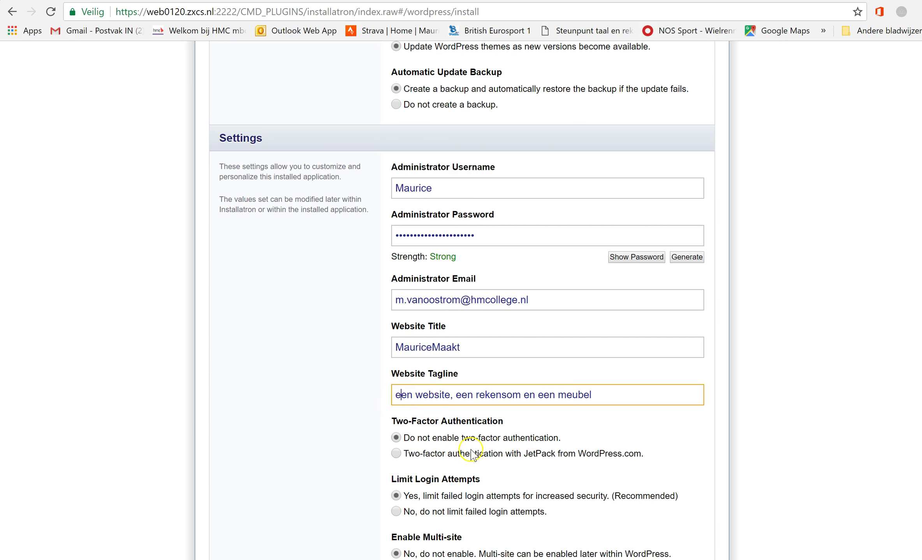
Step: Keep two-factor authentication disabled, failed login attempts limited, multi-site off and advanced settings managed automatically, and start the WordPress installation
scroll(469, 451, "down", 4)
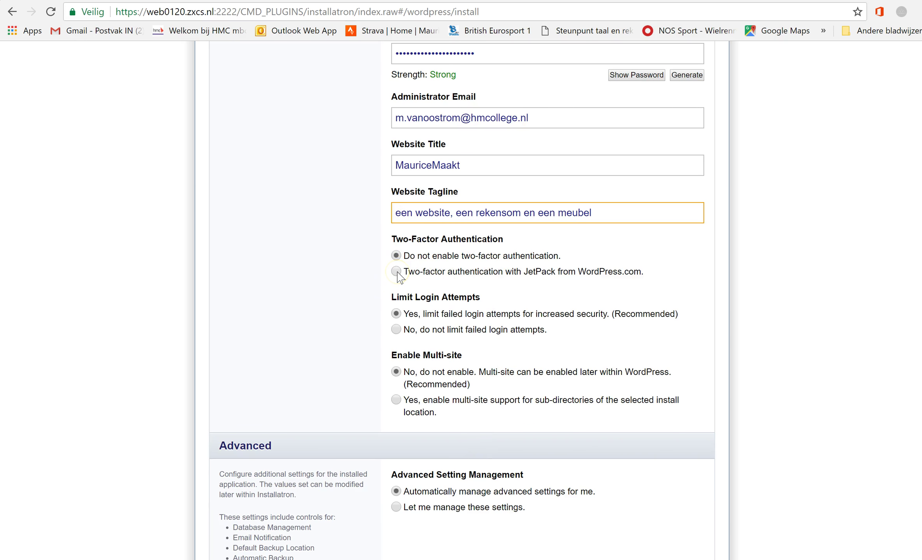
left_click(445, 257)
scroll(494, 364, "down", 3)
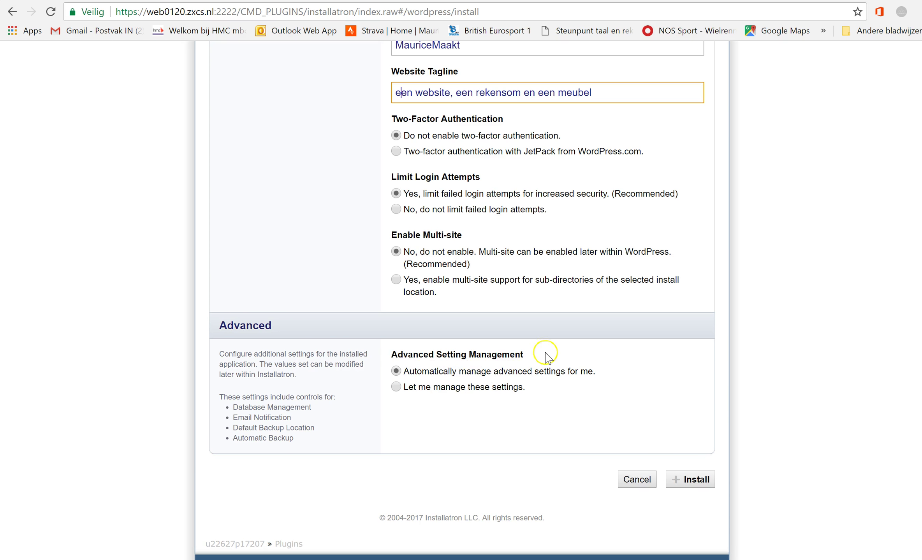
left_click(692, 485)
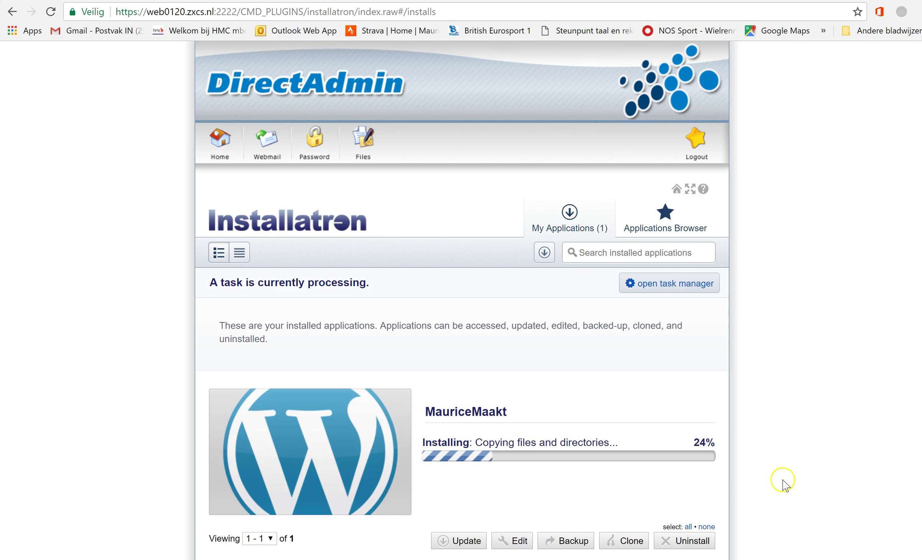
Step: Open the WordPress administration page (wp-admin) of the newly installed MauriceMaakt site
scroll(782, 485, "down", 2)
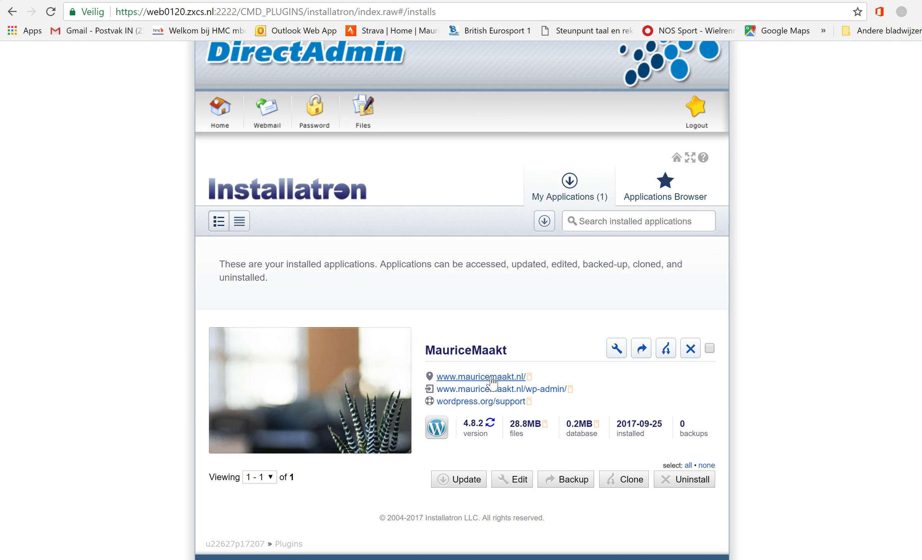
left_click(511, 391)
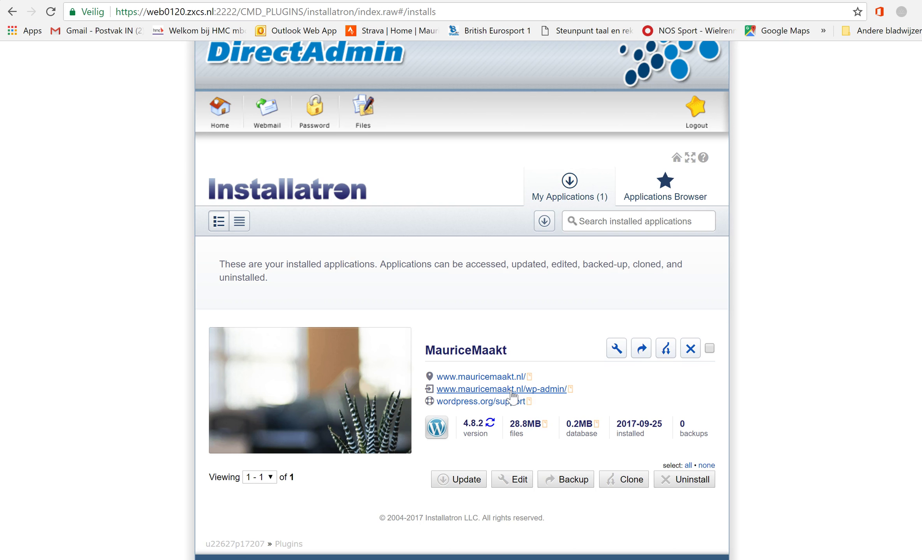
left_click(511, 392)
left_click(502, 379)
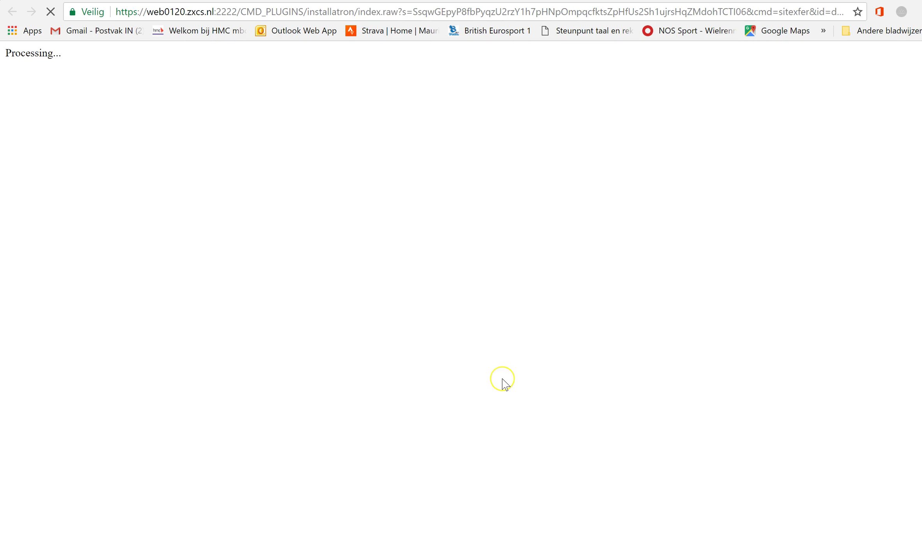